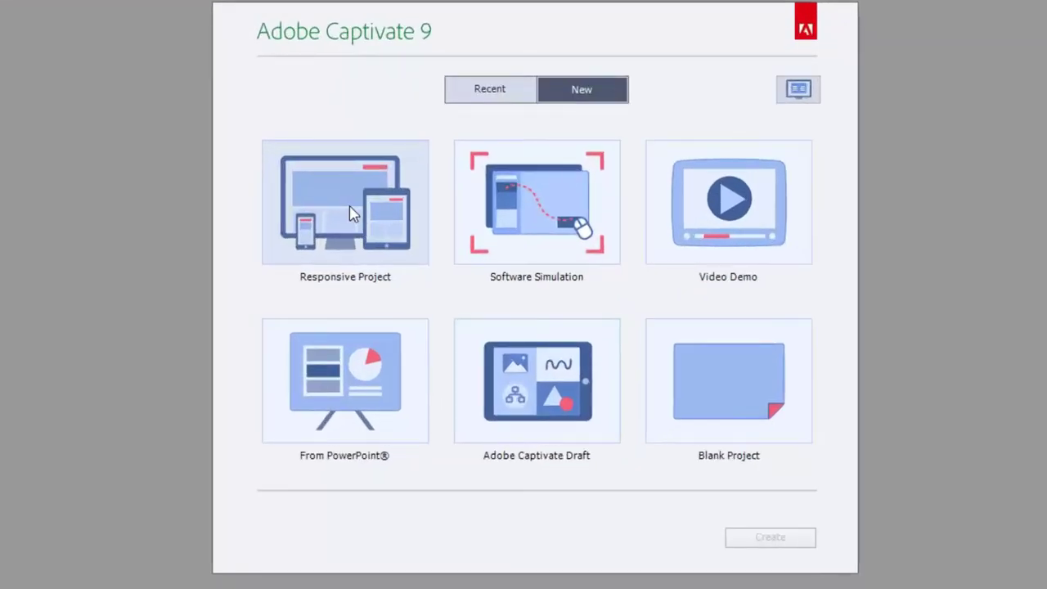
Create a responsive project and add Tablet Landscape and Mobile Landscape (667) breakpoints.
{"action": "double_click", "coordinate": [350, 215]}
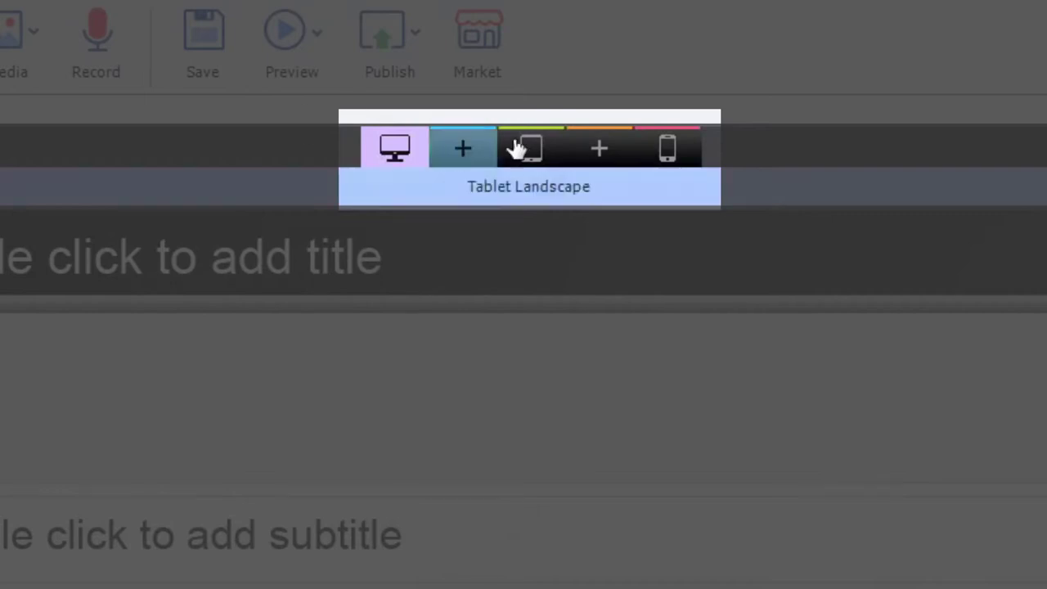
{"action": "left_click", "coordinate": [547, 153]}
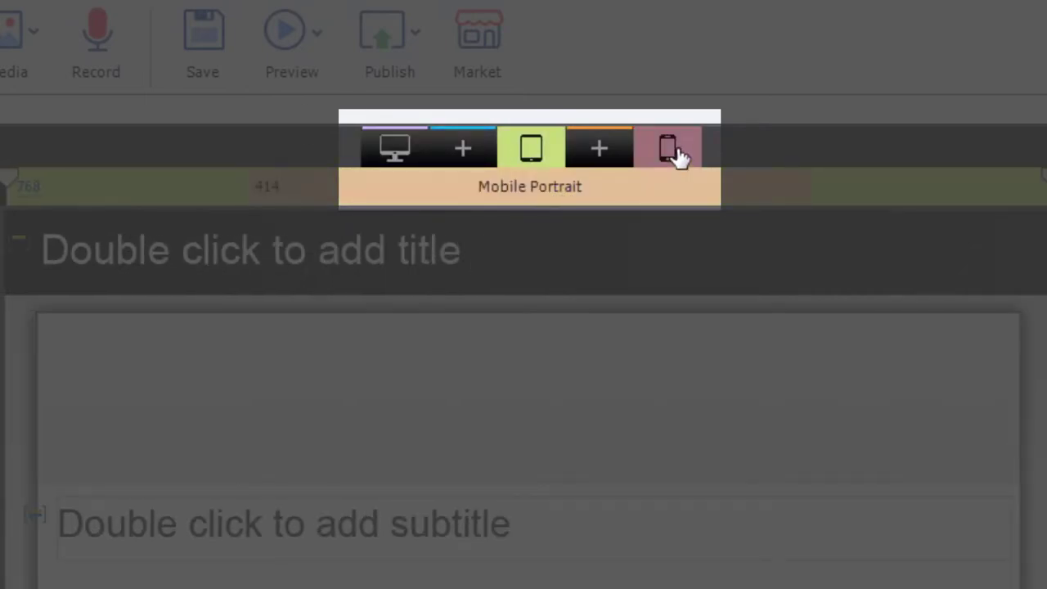
{"action": "left_click", "coordinate": [672, 154]}
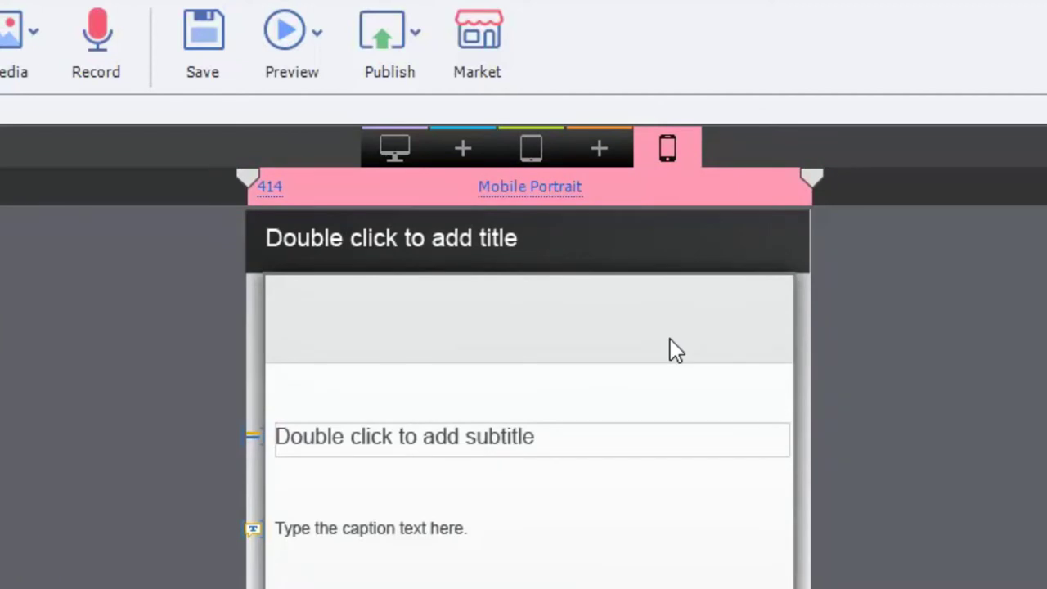
{"action": "left_click", "coordinate": [462, 150]}
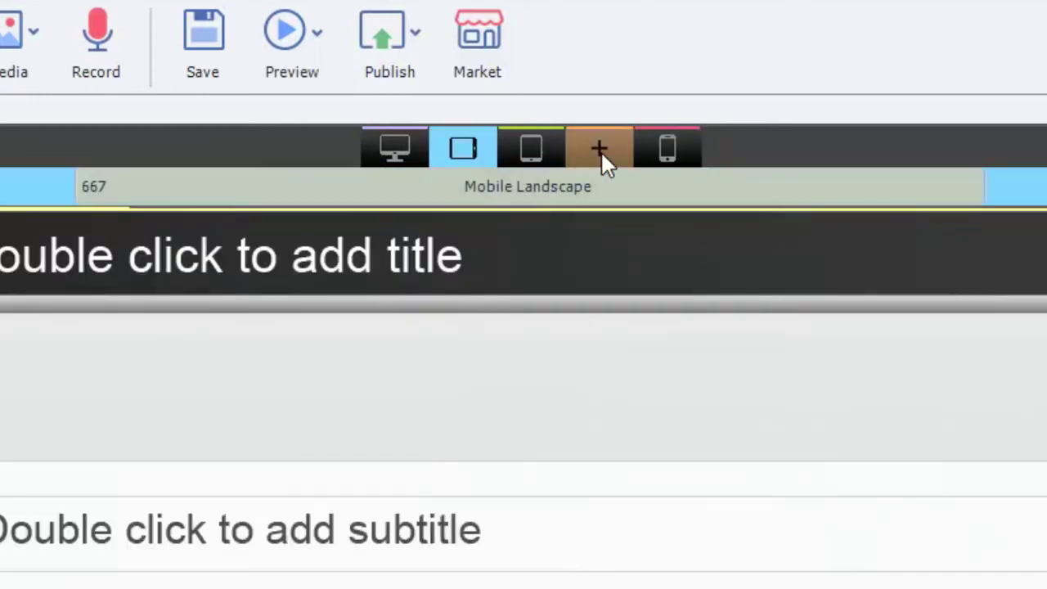
{"action": "left_click", "coordinate": [601, 151]}
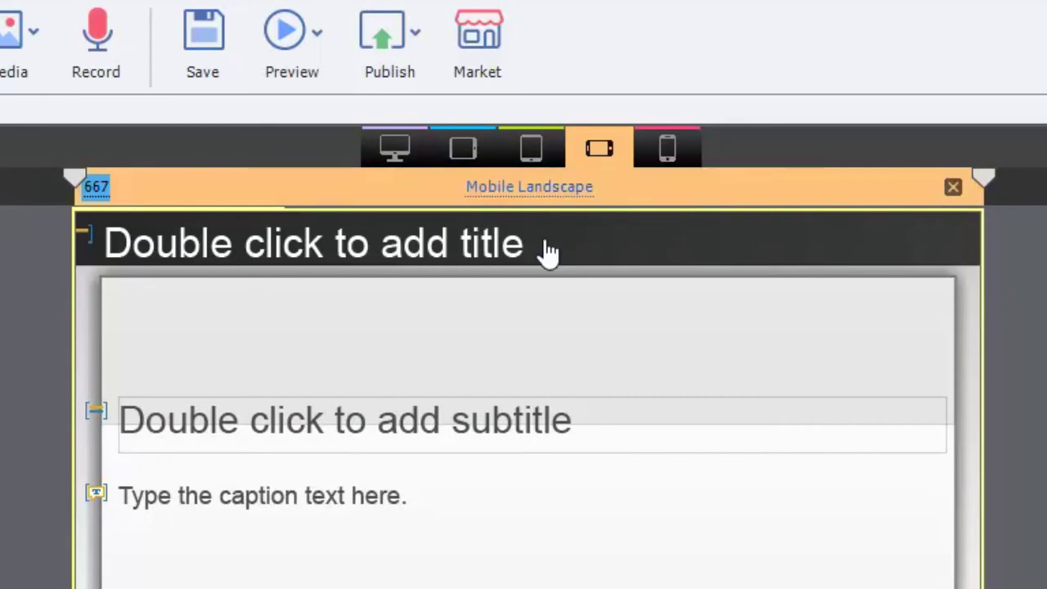
{"action": "left_click", "coordinate": [396, 149]}
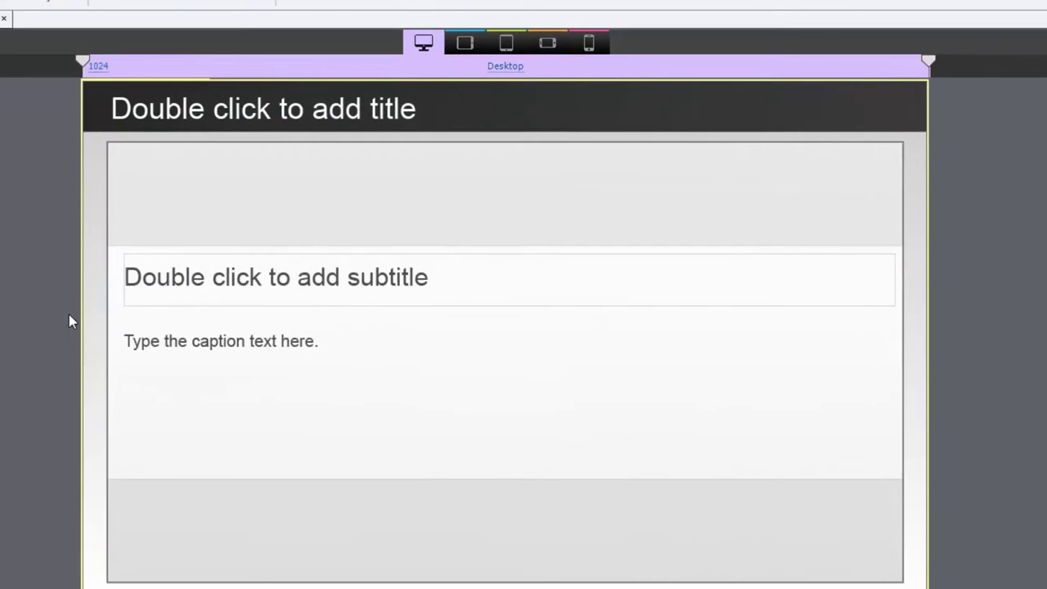
{"action": "left_click", "coordinate": [465, 45]}
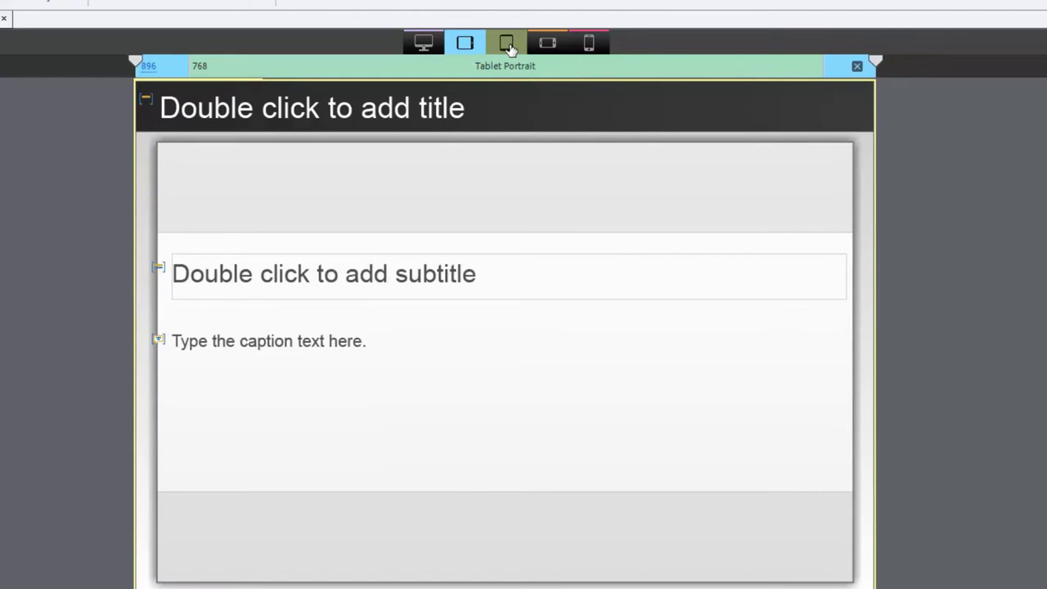
{"action": "left_click", "coordinate": [508, 46]}
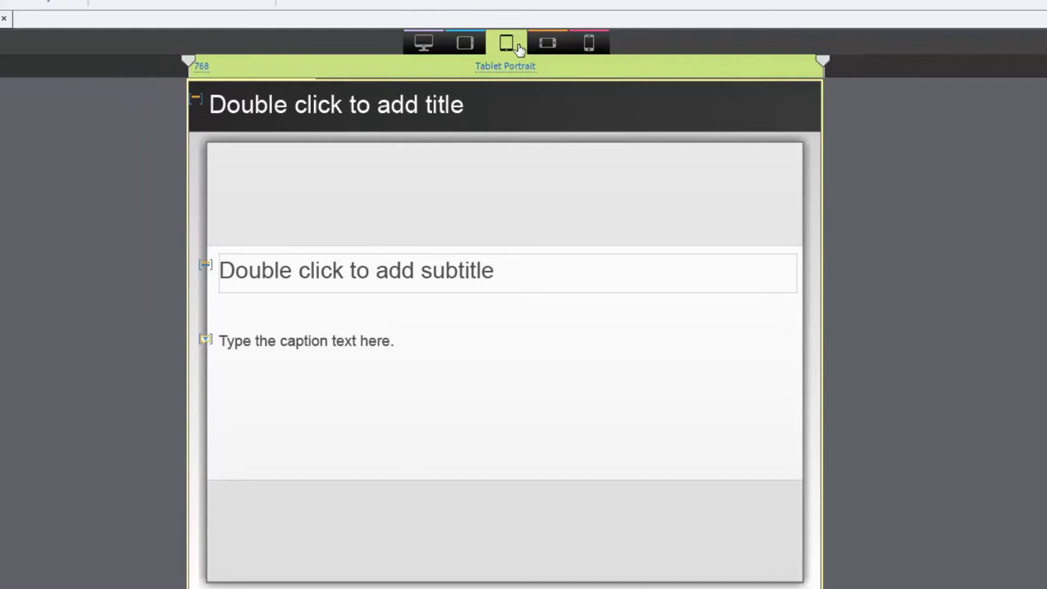
{"action": "left_click", "coordinate": [554, 45]}
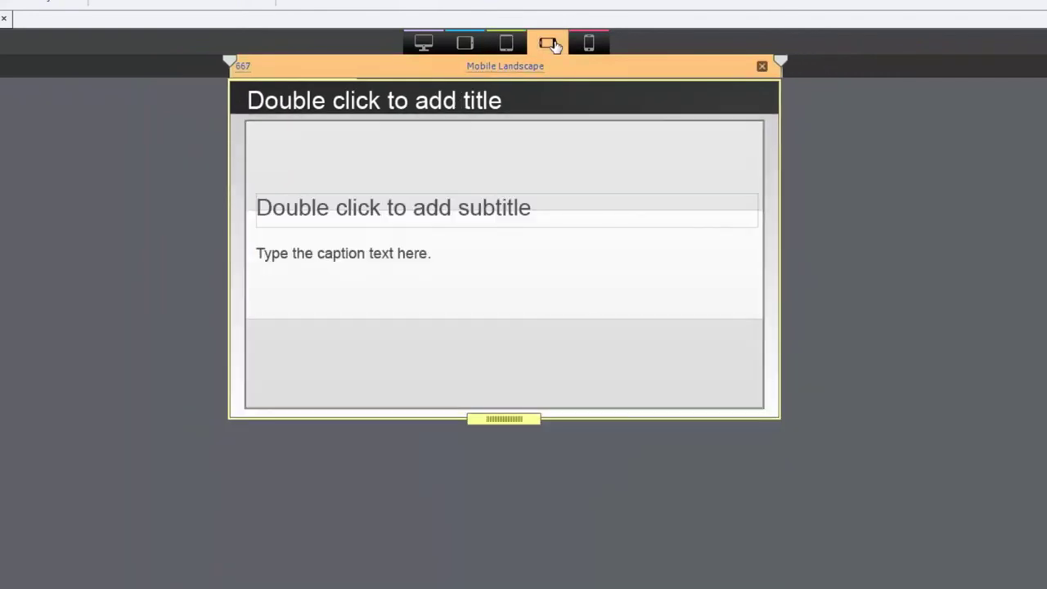
{"action": "left_click", "coordinate": [591, 45]}
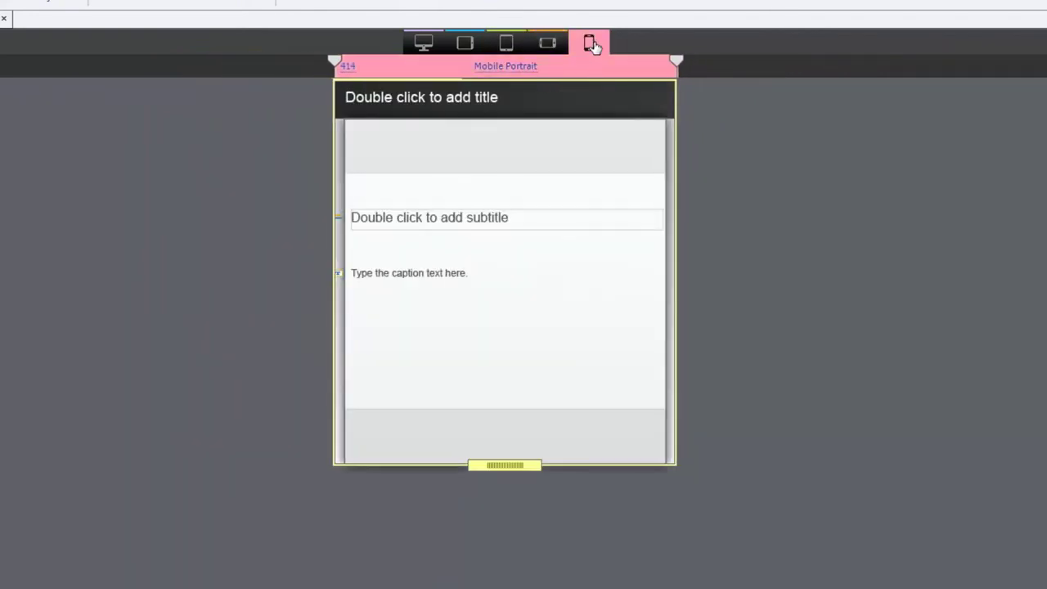
{"action": "left_click", "coordinate": [423, 43]}
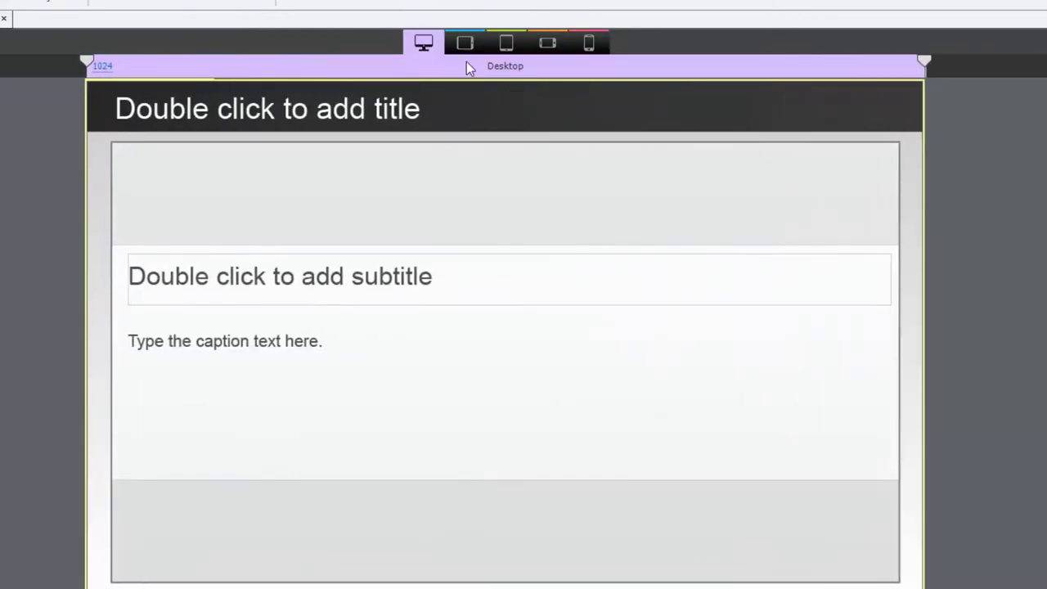
{"action": "left_click", "coordinate": [464, 46]}
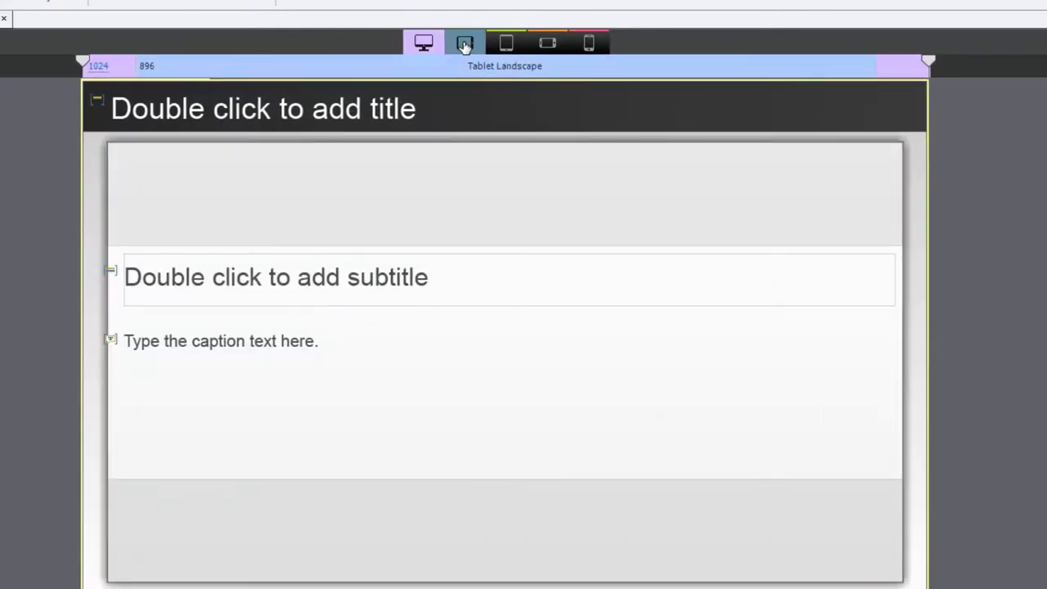
{"action": "left_click", "coordinate": [547, 43]}
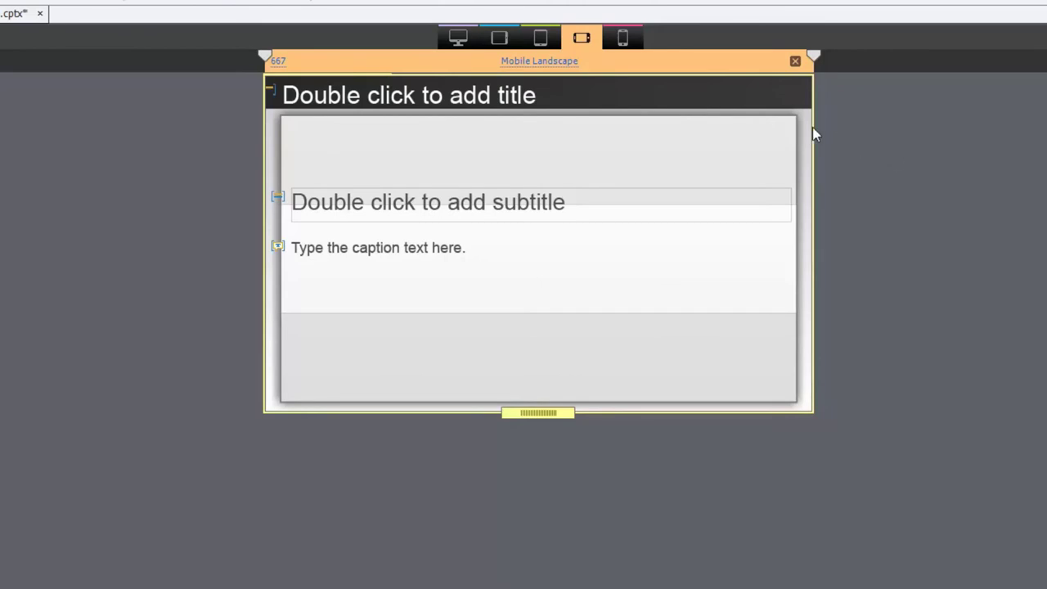
On the Desktop view, drag the breakpoint marker until the Desktop width reads 1057.
{"action": "left_click", "coordinate": [458, 38]}
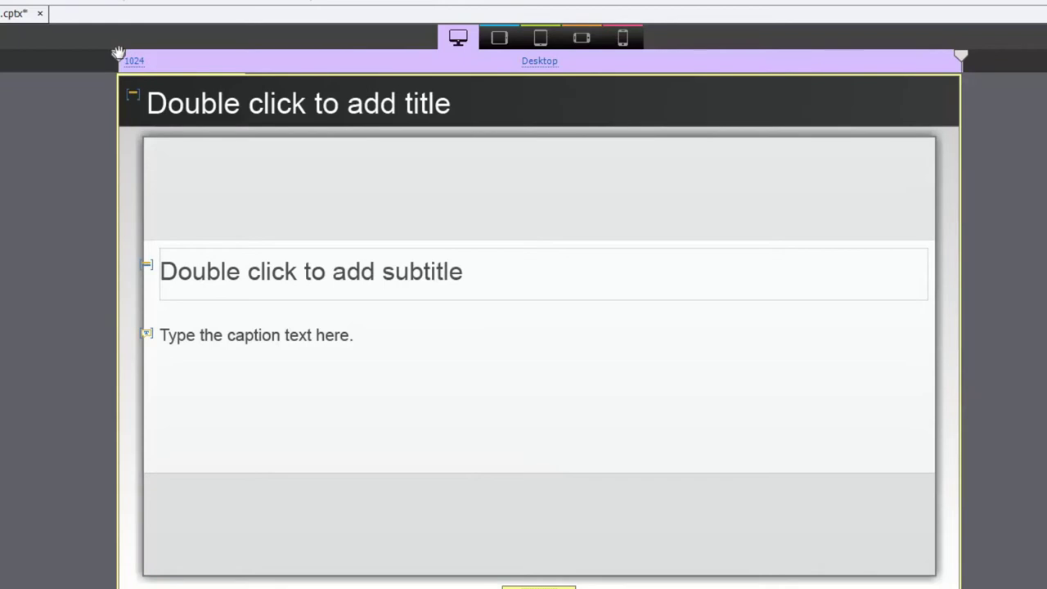
{"action": "left_click_drag", "start_coordinate": [117, 54], "coordinate": [205, 51]}
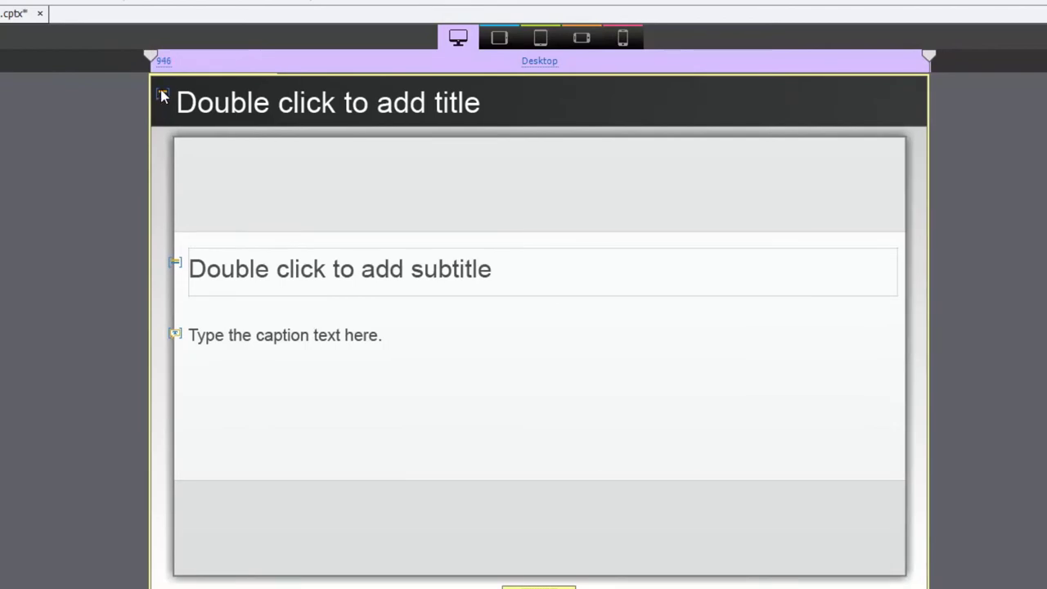
{"action": "left_click_drag", "start_coordinate": [152, 55], "coordinate": [56, 52]}
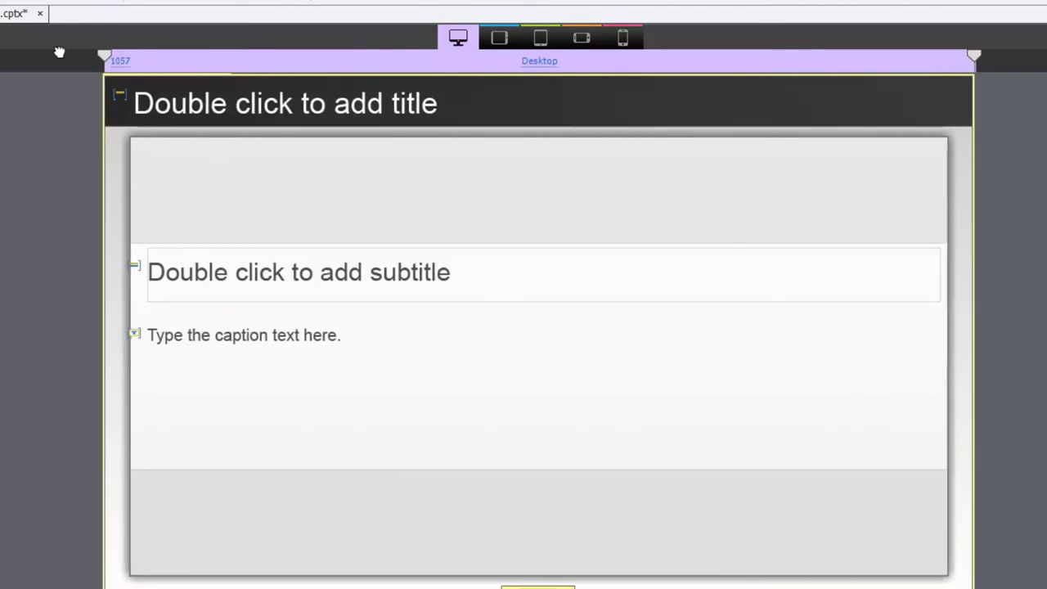
{"action": "left_click", "coordinate": [121, 61]}
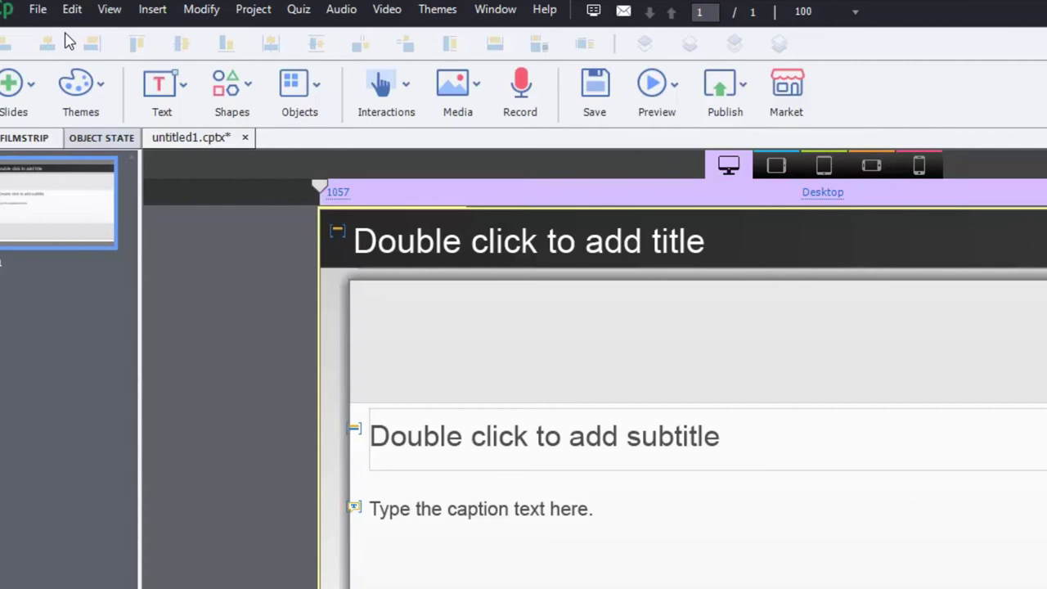
In Publish Settings preferences, disallow phone landscape with the message 'This course is best viewed in portrait.'.
{"action": "left_click", "coordinate": [72, 10]}
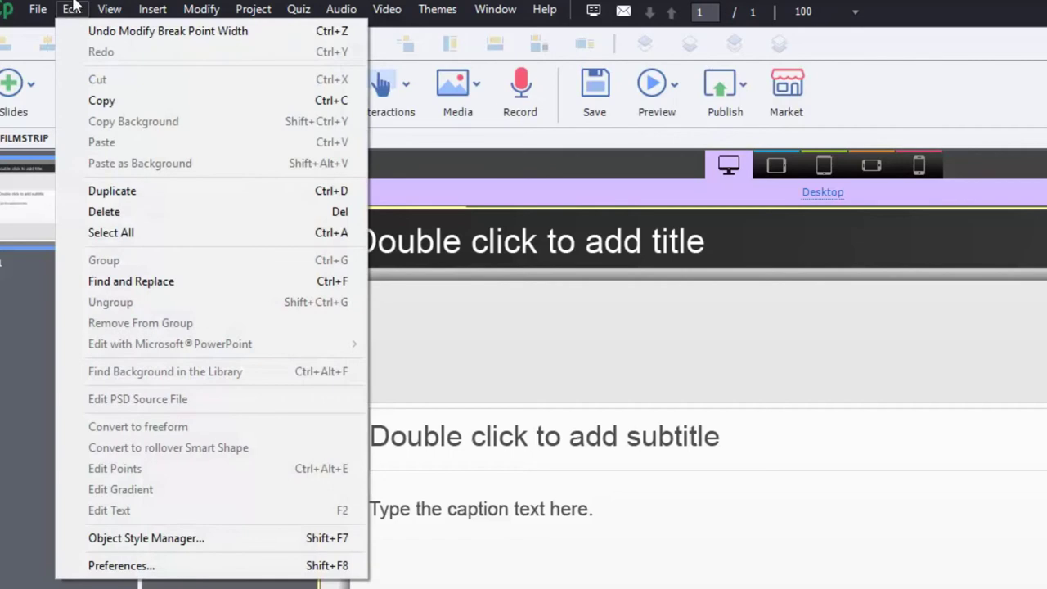
{"action": "left_click", "coordinate": [219, 570]}
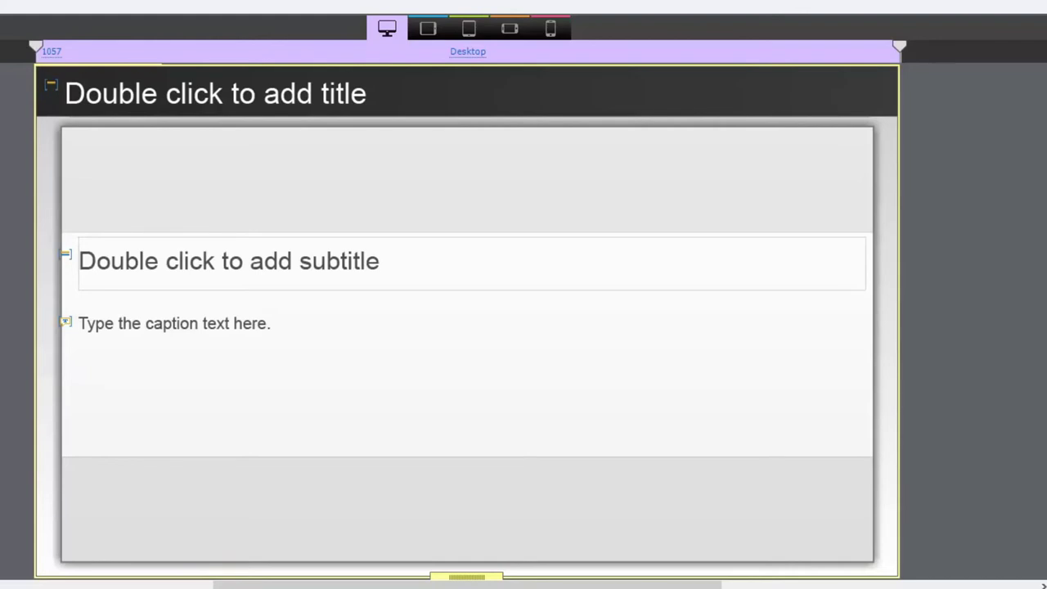
{"action": "key", "text": "F10"}
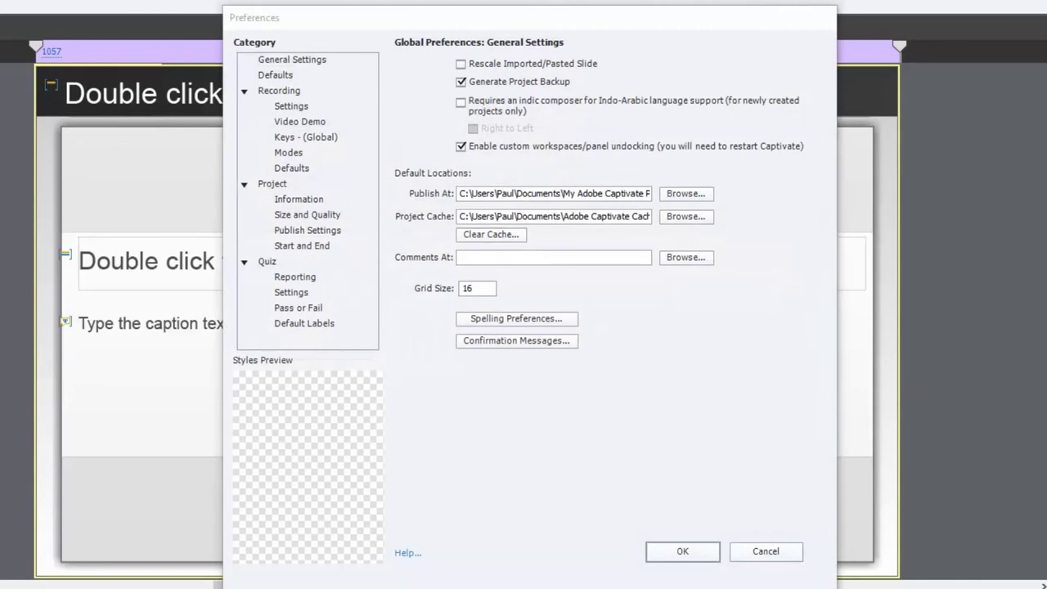
{"action": "left_click", "coordinate": [313, 230]}
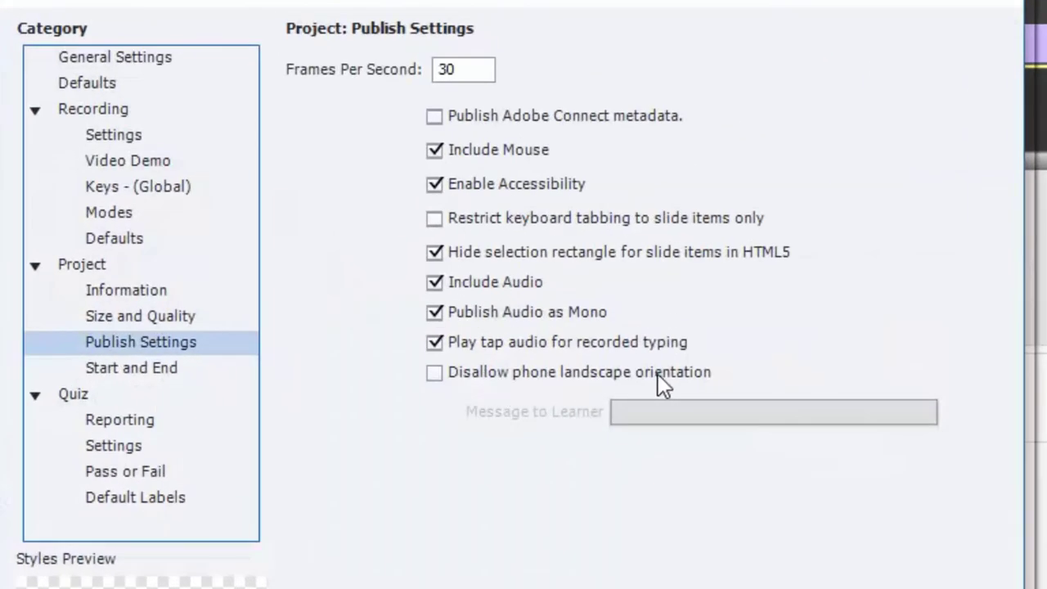
{"action": "left_click", "coordinate": [435, 372]}
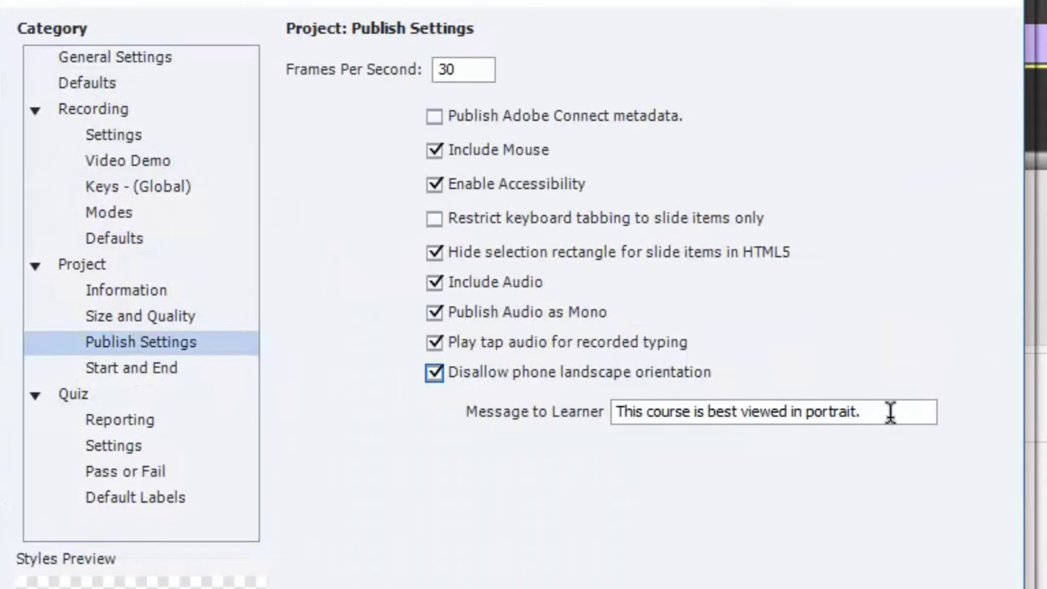
{"action": "left_click_drag", "start_coordinate": [890, 412], "coordinate": [576, 464]}
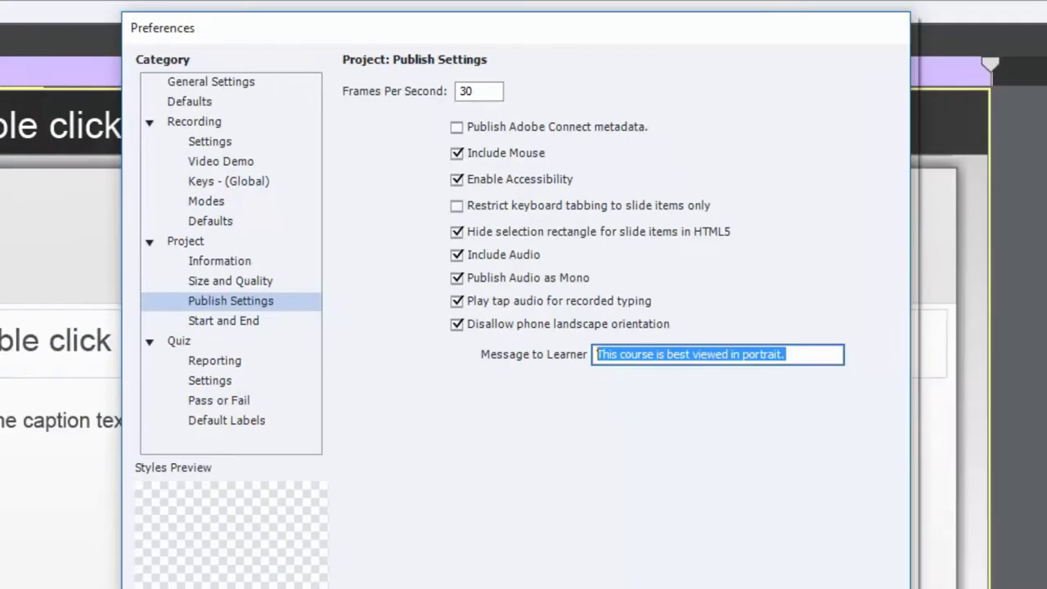
{"action": "key", "text": "Return"}
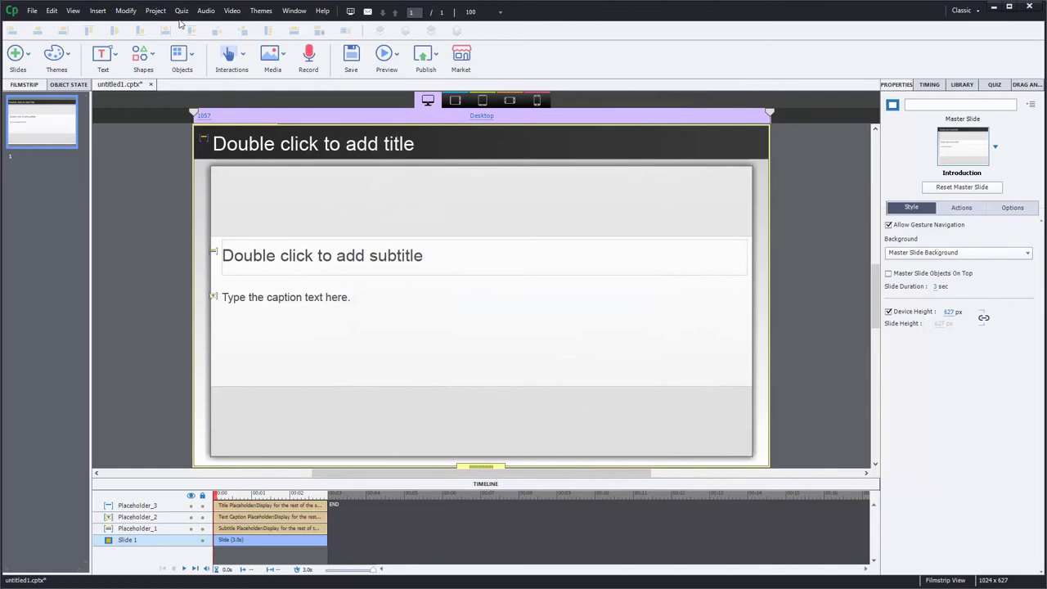
Draw a Star from the Basic shapes below the caption placeholder on the Desktop title slide.
{"action": "left_click", "coordinate": [150, 56]}
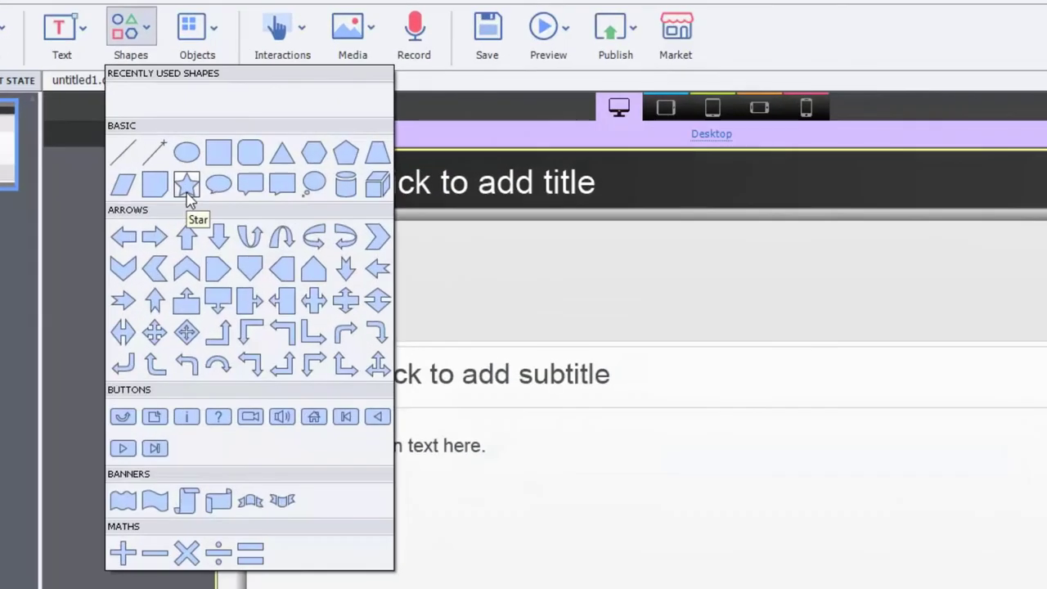
{"action": "left_click", "coordinate": [175, 145]}
{"action": "left_click_drag", "start_coordinate": [615, 458], "coordinate": [814, 581]}
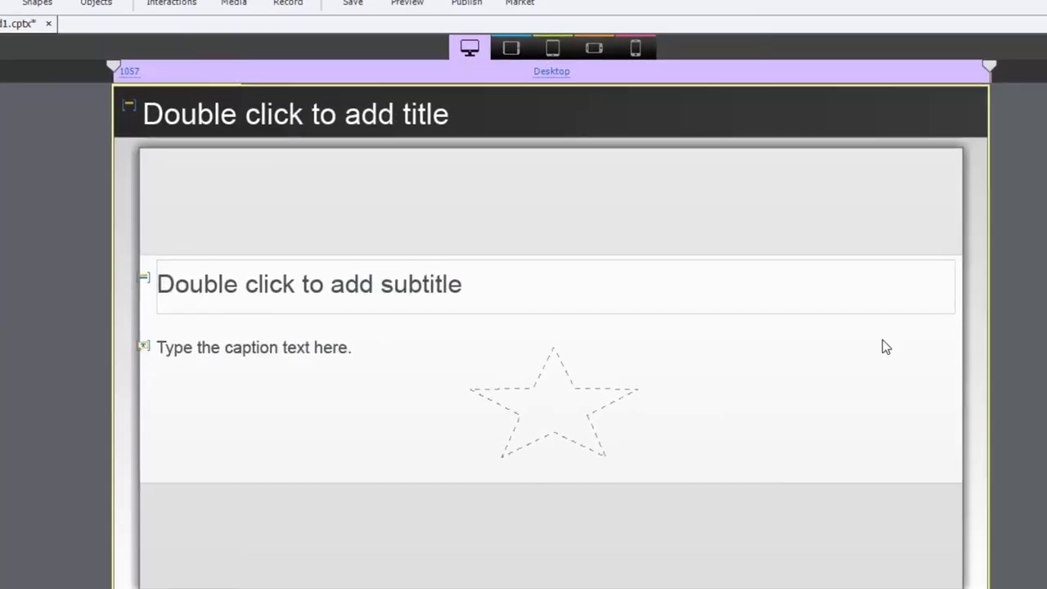
{"action": "left_click_drag", "start_coordinate": [886, 346], "coordinate": [806, 311]}
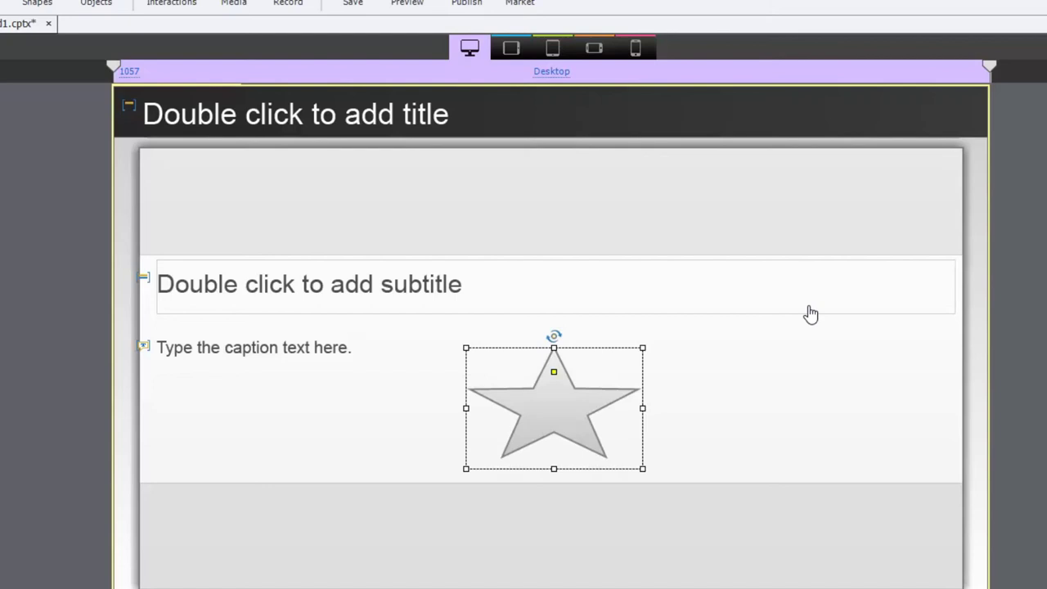
Align the star to the slide's horizontal and vertical centre.
{"action": "right_click", "coordinate": [562, 412]}
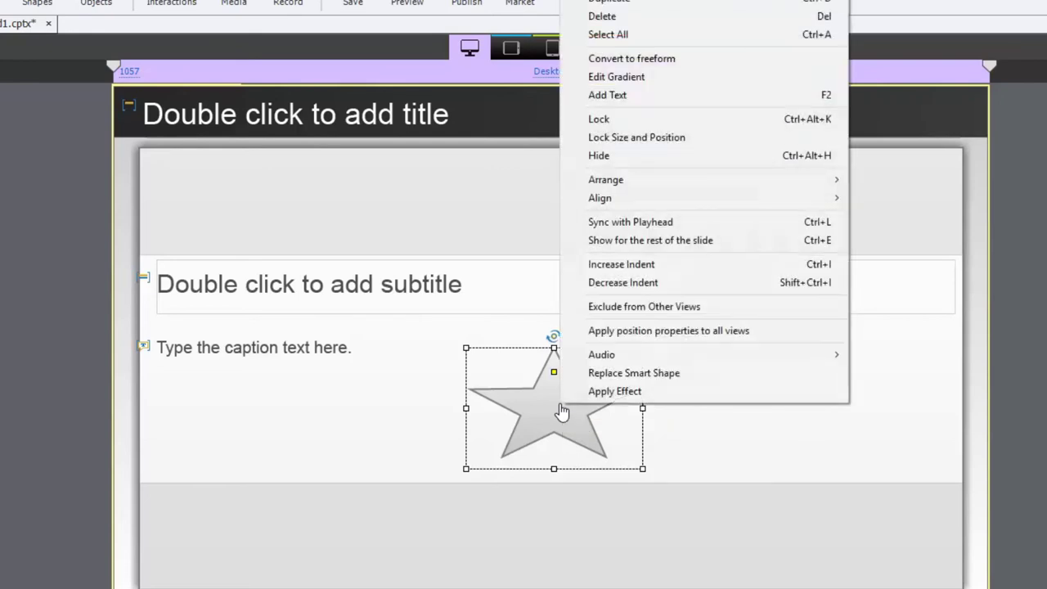
{"action": "mouse_move", "coordinate": [729, 211]}
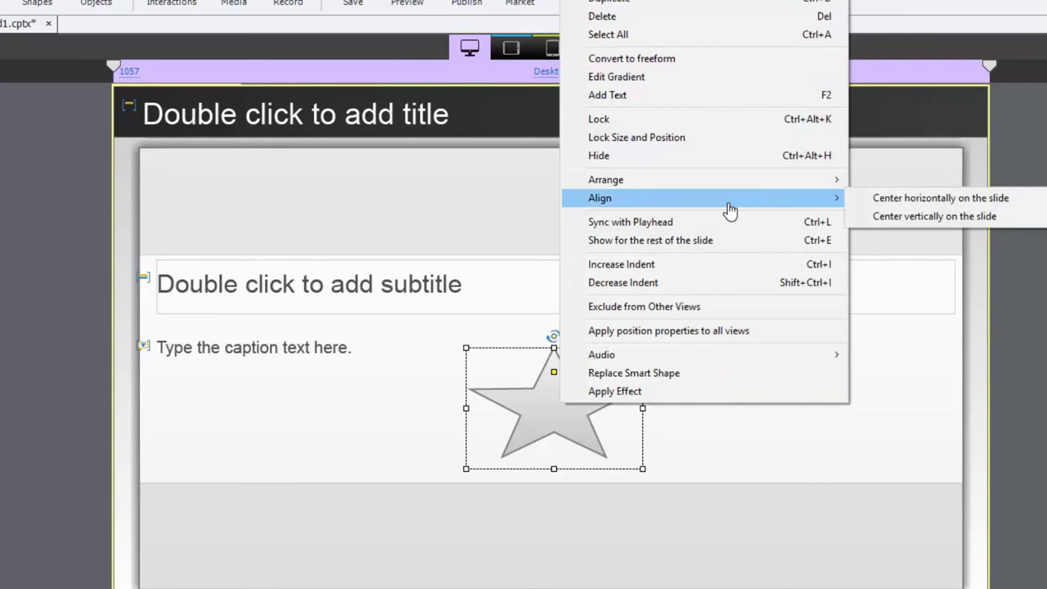
{"action": "left_click", "coordinate": [910, 203]}
{"action": "right_click", "coordinate": [563, 417]}
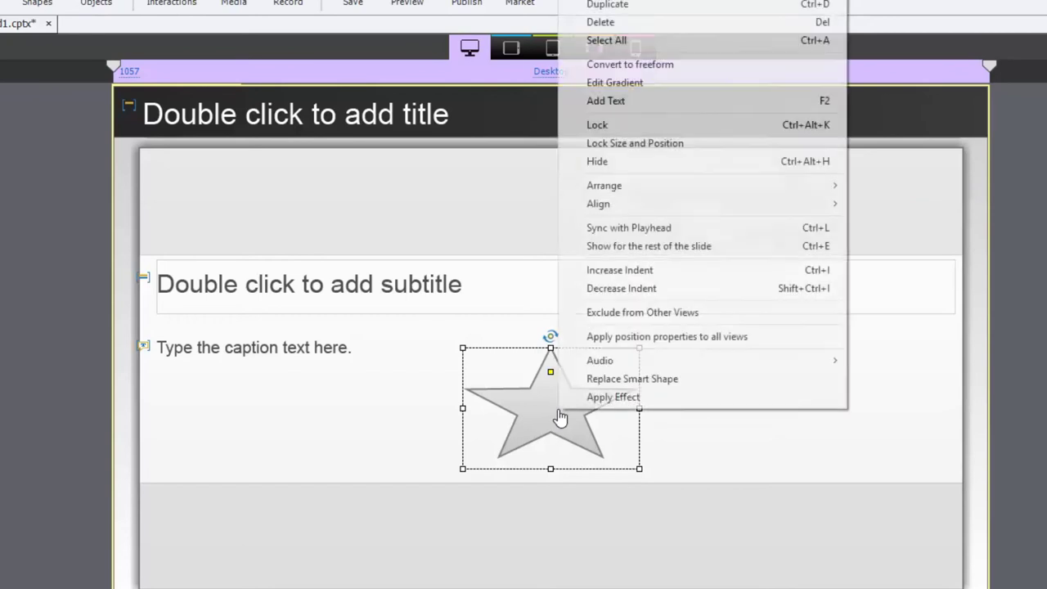
{"action": "mouse_move", "coordinate": [643, 209]}
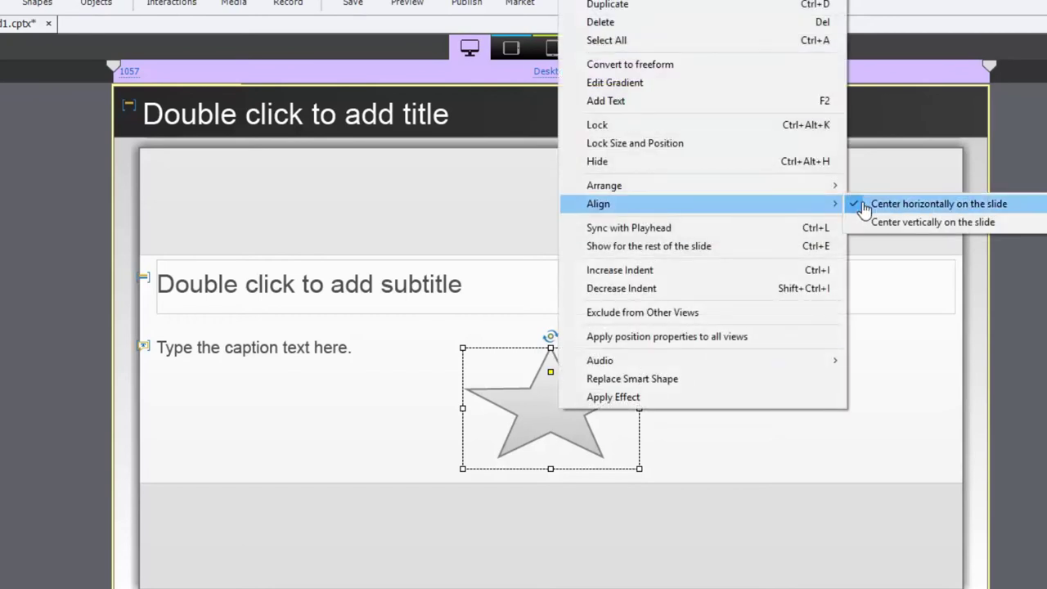
{"action": "left_click", "coordinate": [899, 223]}
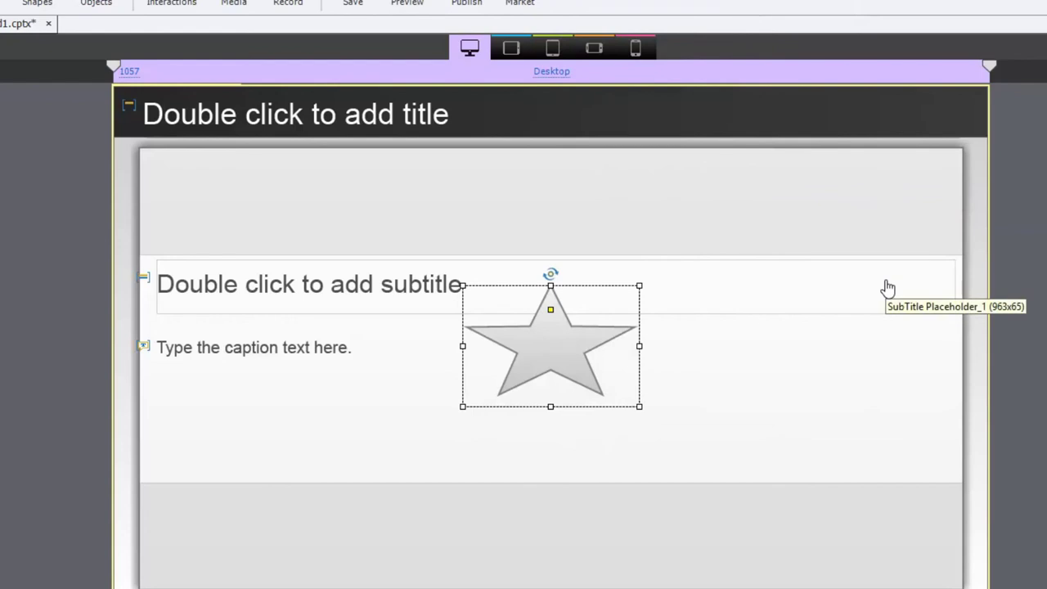
Check the star on Tablet Landscape, Tablet Portrait, Mobile Landscape and Mobile Portrait, then return to Desktop.
{"action": "left_click", "coordinate": [511, 48]}
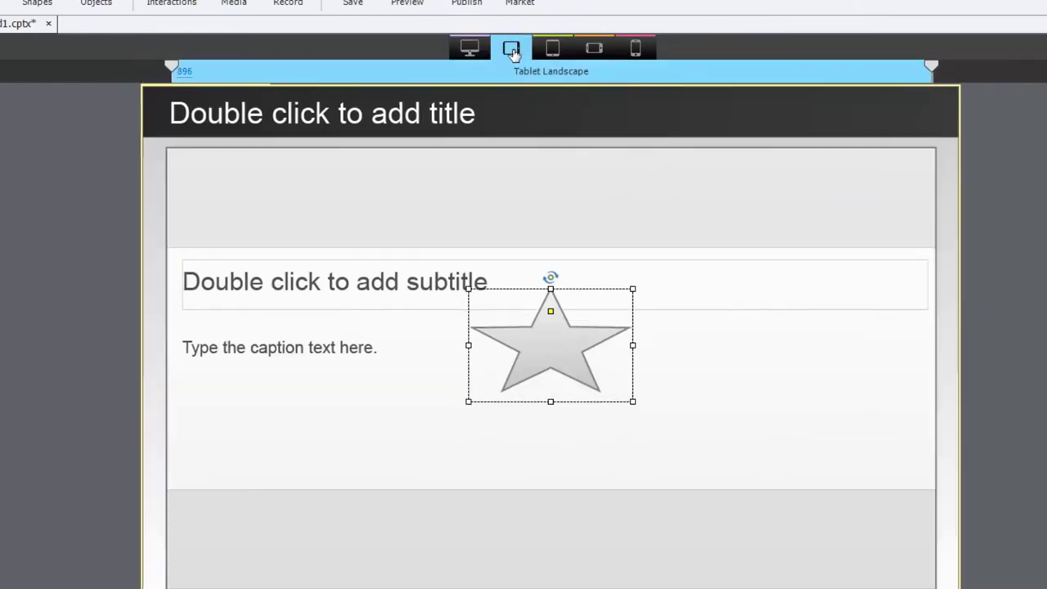
{"action": "left_click", "coordinate": [553, 50]}
{"action": "left_click", "coordinate": [594, 47]}
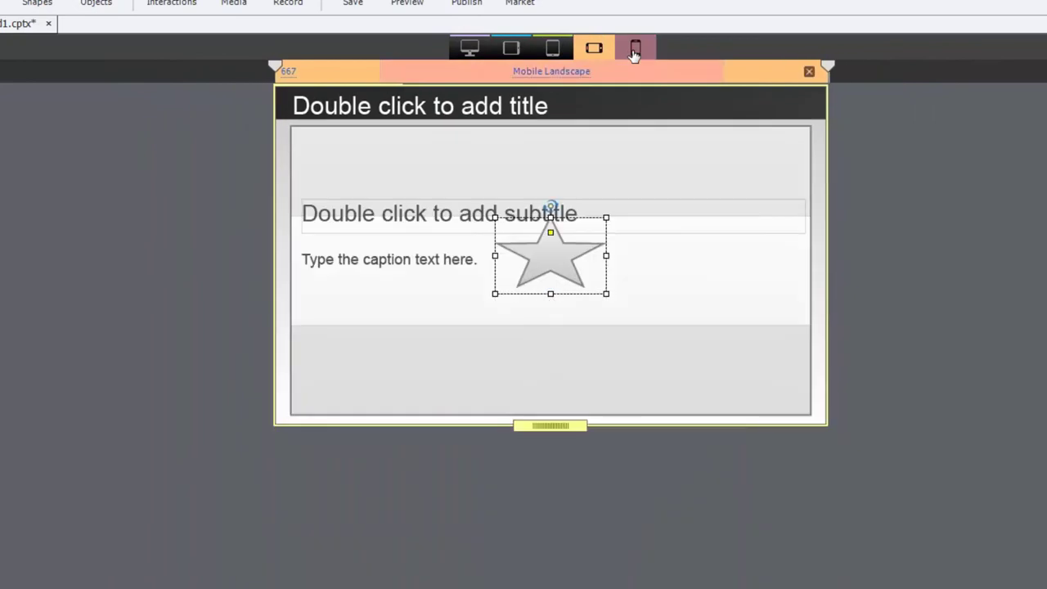
{"action": "left_click", "coordinate": [635, 51]}
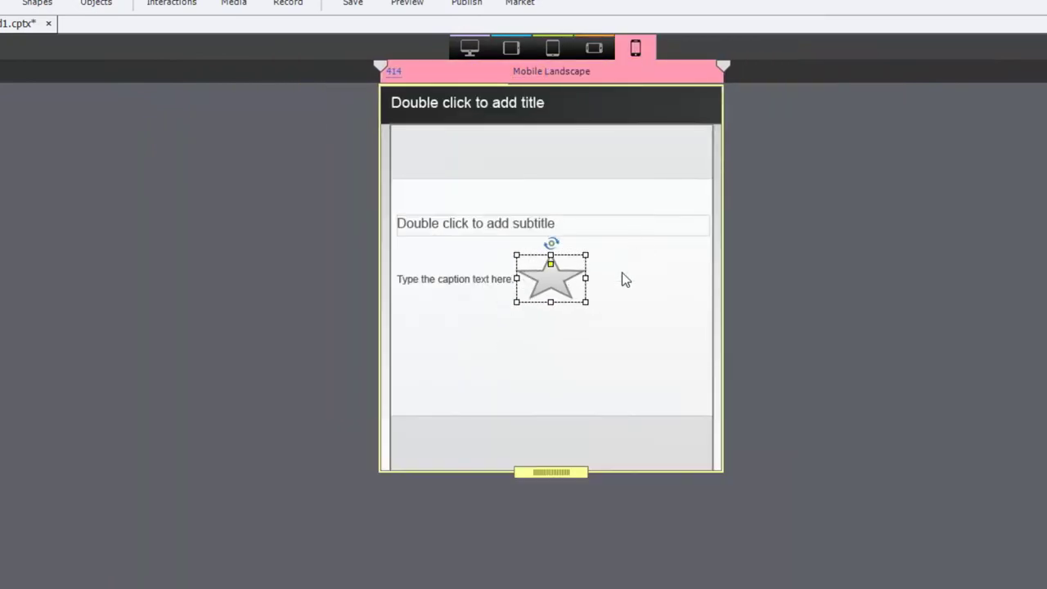
{"action": "left_click", "coordinate": [469, 47]}
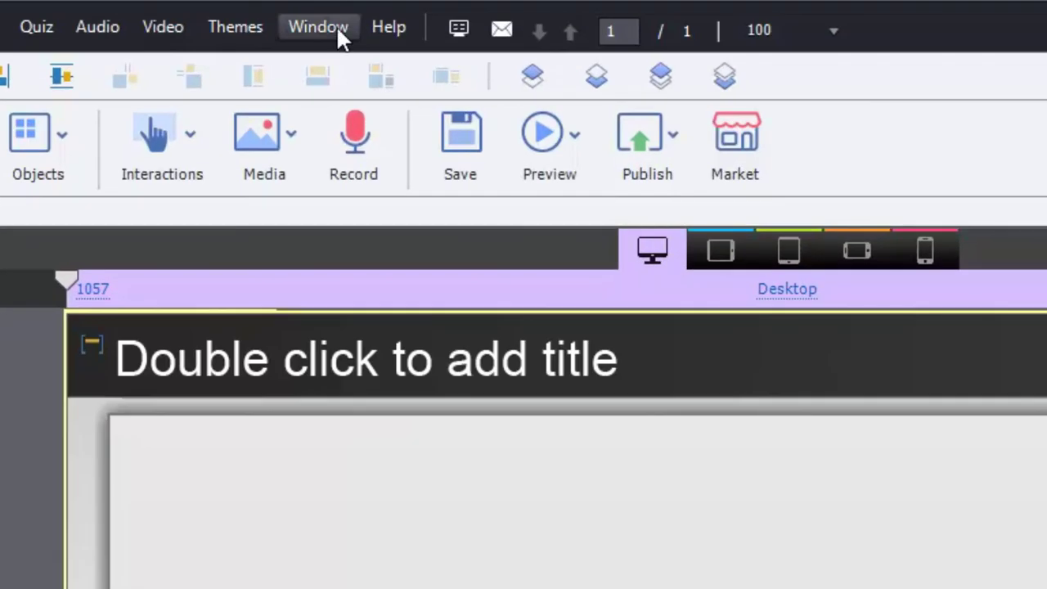
In Position Properties, turn off vertical centring and set the star's Top offset to 20 px.
{"action": "left_click", "coordinate": [339, 36]}
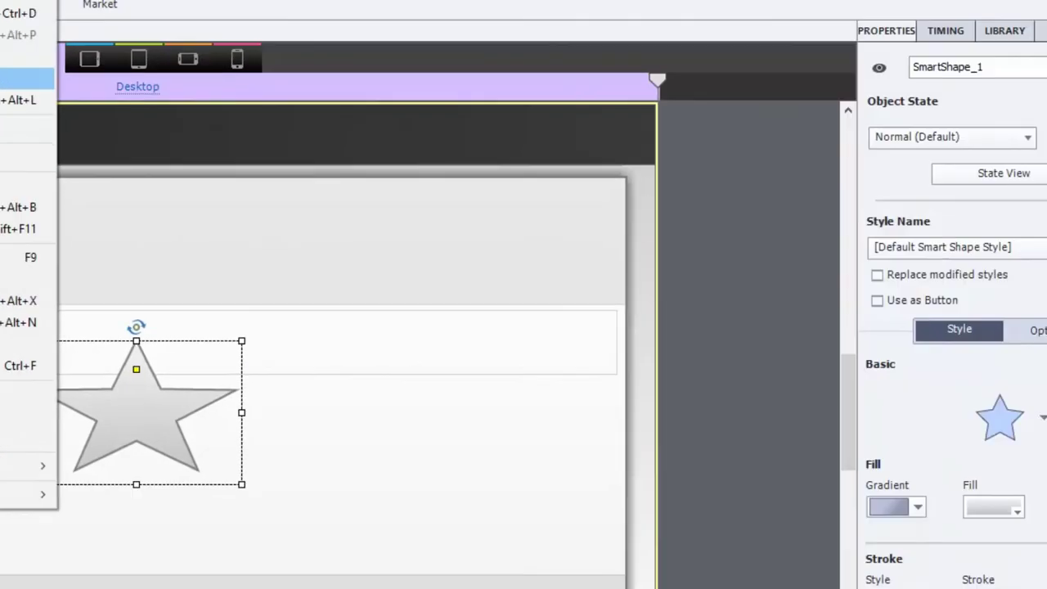
{"action": "left_click", "coordinate": [390, 280]}
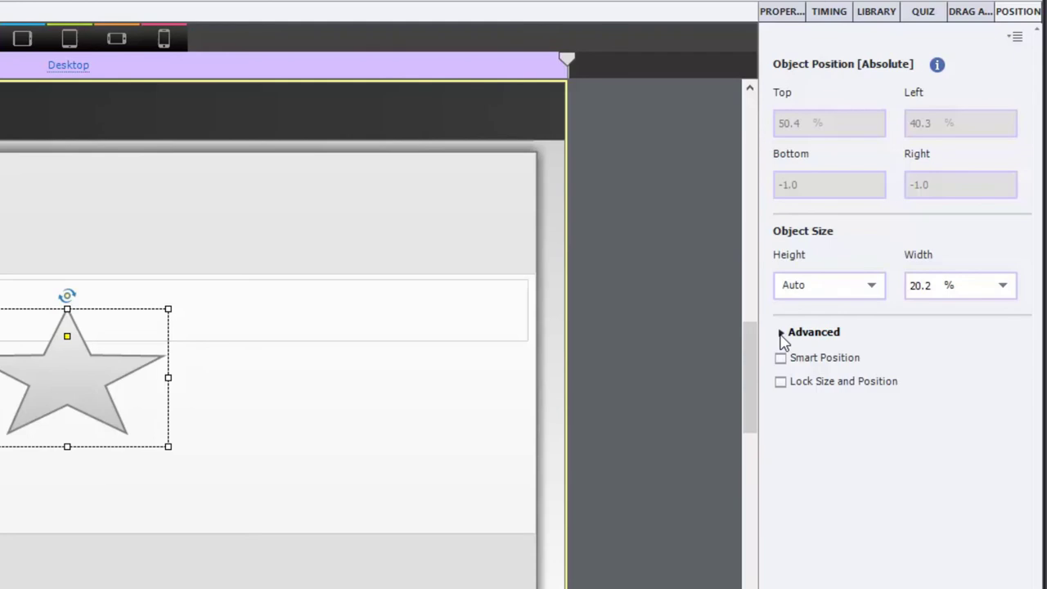
{"action": "left_click", "coordinate": [781, 333]}
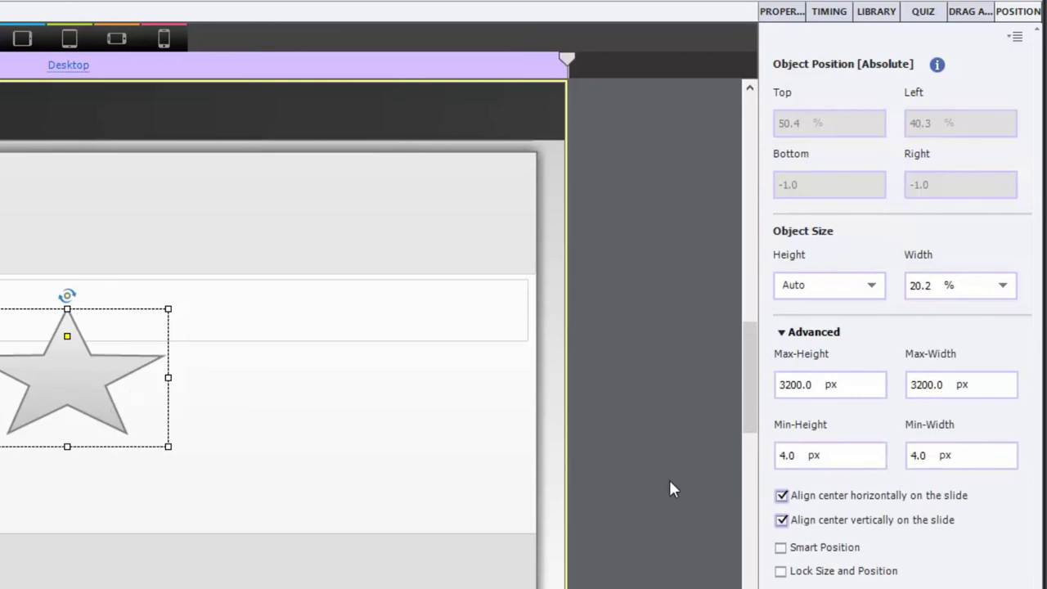
{"action": "left_click", "coordinate": [781, 522]}
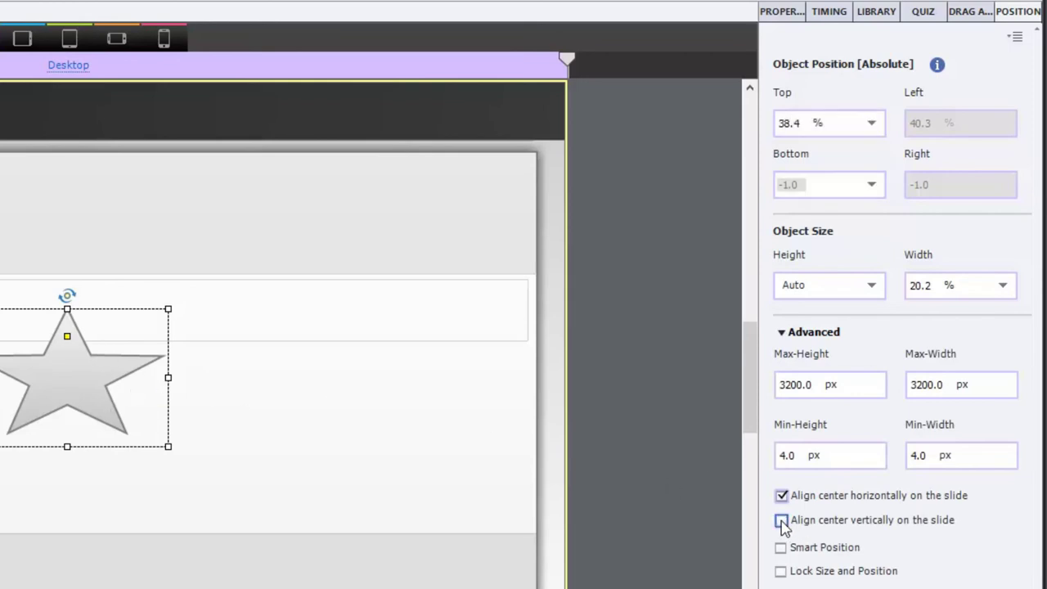
{"action": "left_click", "coordinate": [872, 124]}
{"action": "left_click", "coordinate": [845, 185]}
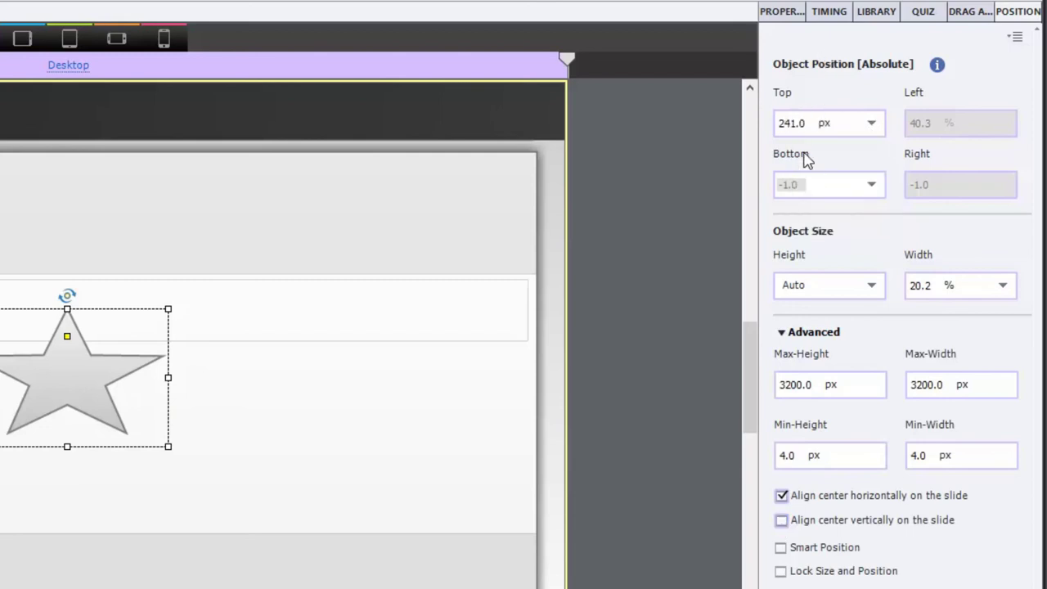
{"action": "left_click_drag", "start_coordinate": [806, 123], "coordinate": [769, 123]}
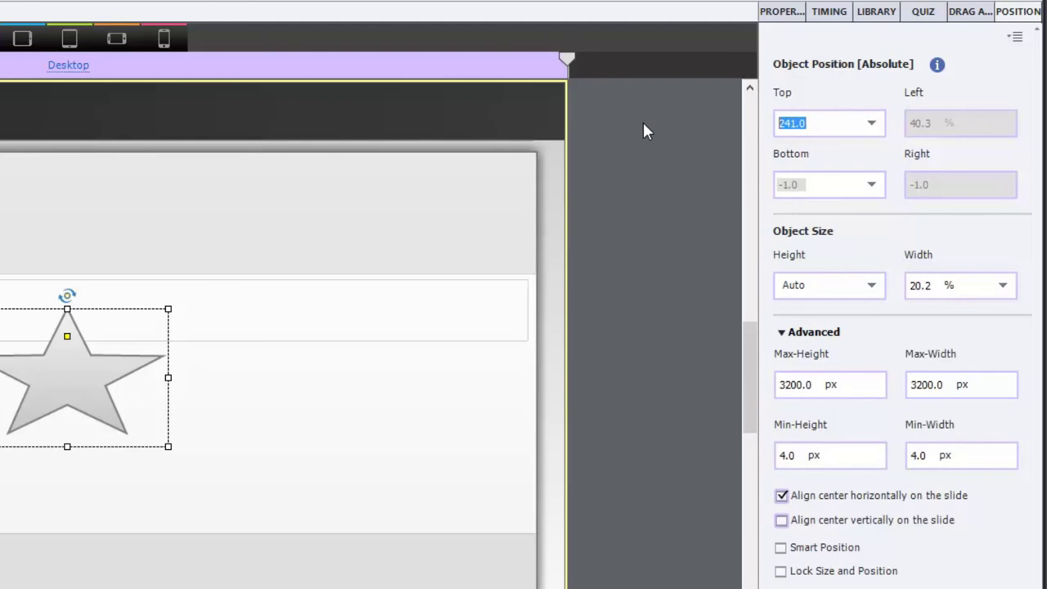
{"action": "type", "text": "20"}
{"action": "key", "text": "Return"}
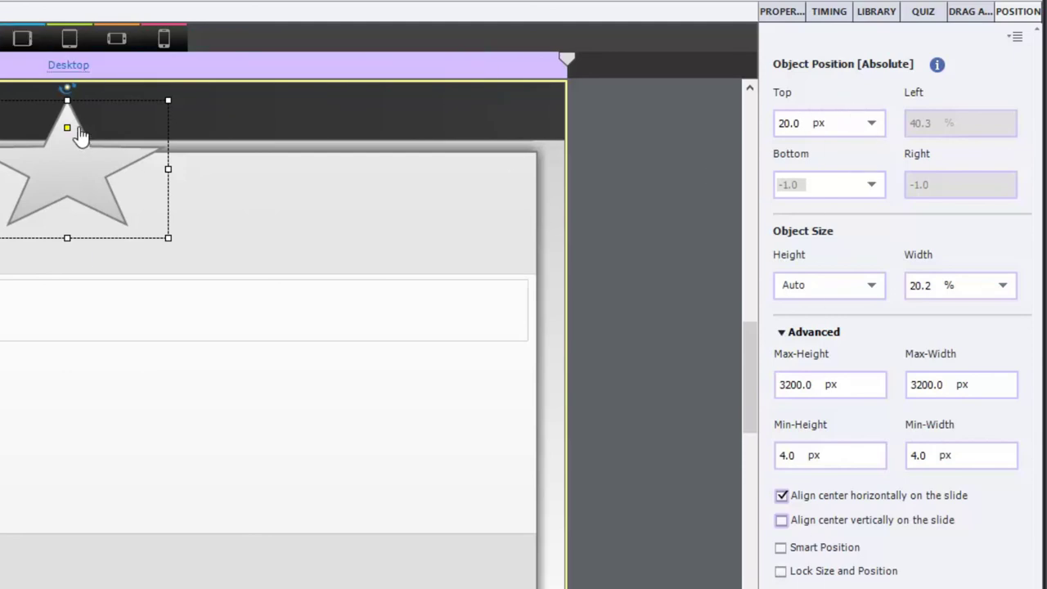
{"action": "left_click", "coordinate": [23, 39]}
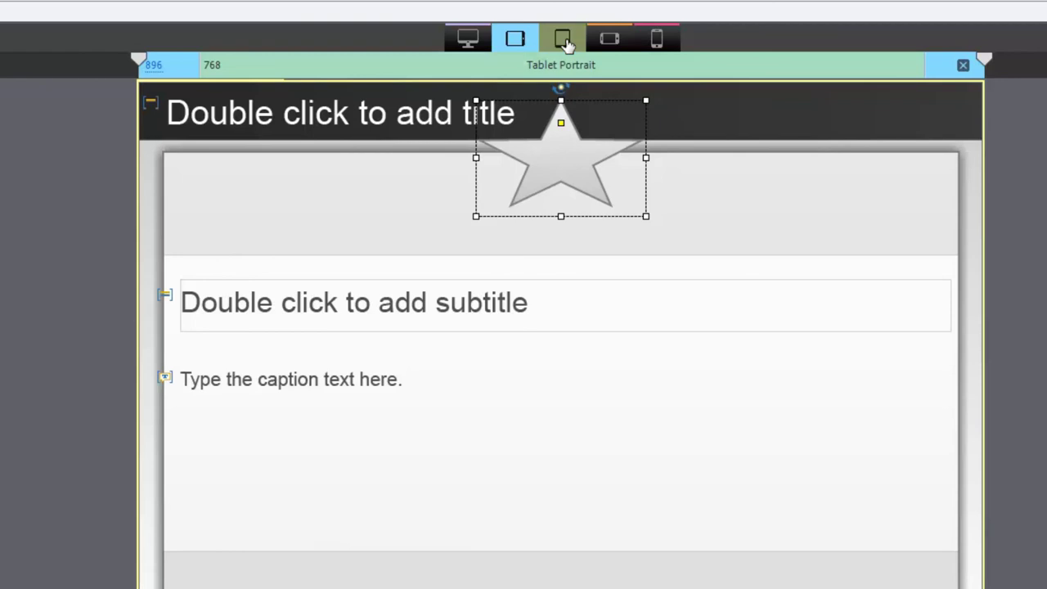
{"action": "left_click", "coordinate": [564, 40]}
{"action": "left_click", "coordinate": [613, 45]}
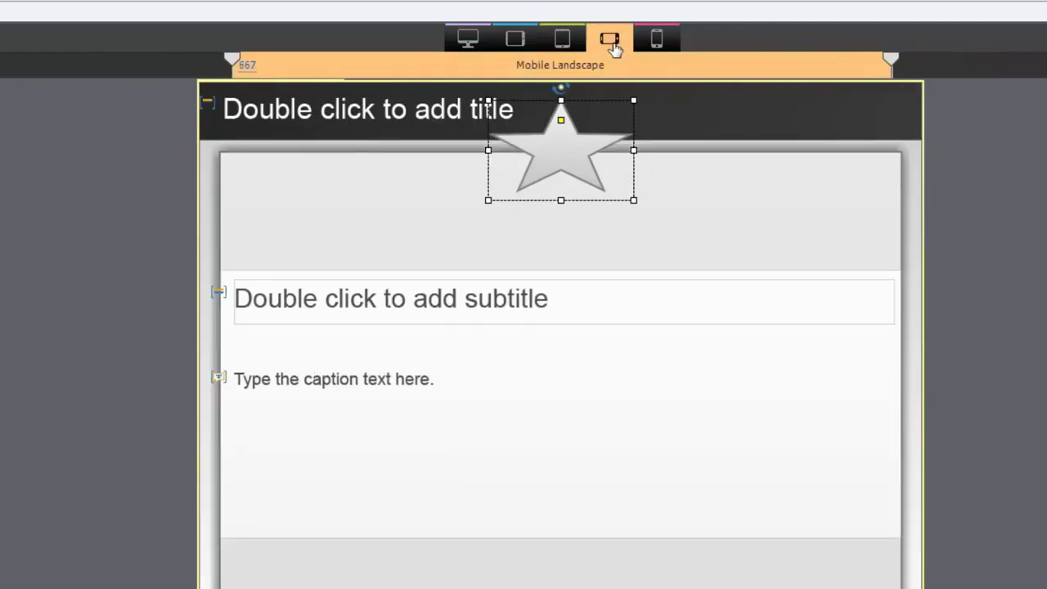
{"action": "left_click", "coordinate": [658, 45]}
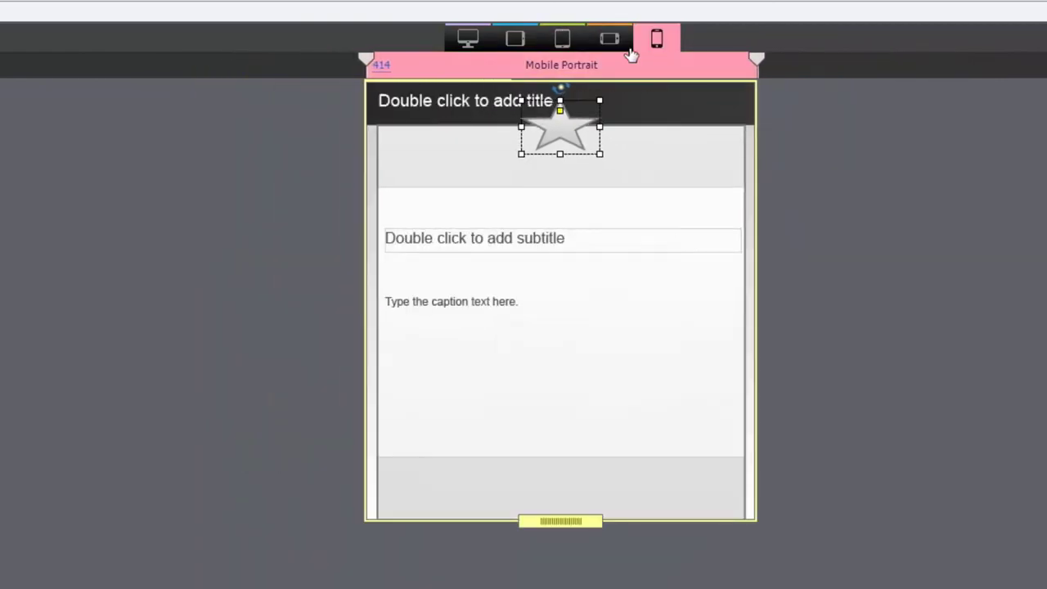
{"action": "left_click", "coordinate": [471, 41]}
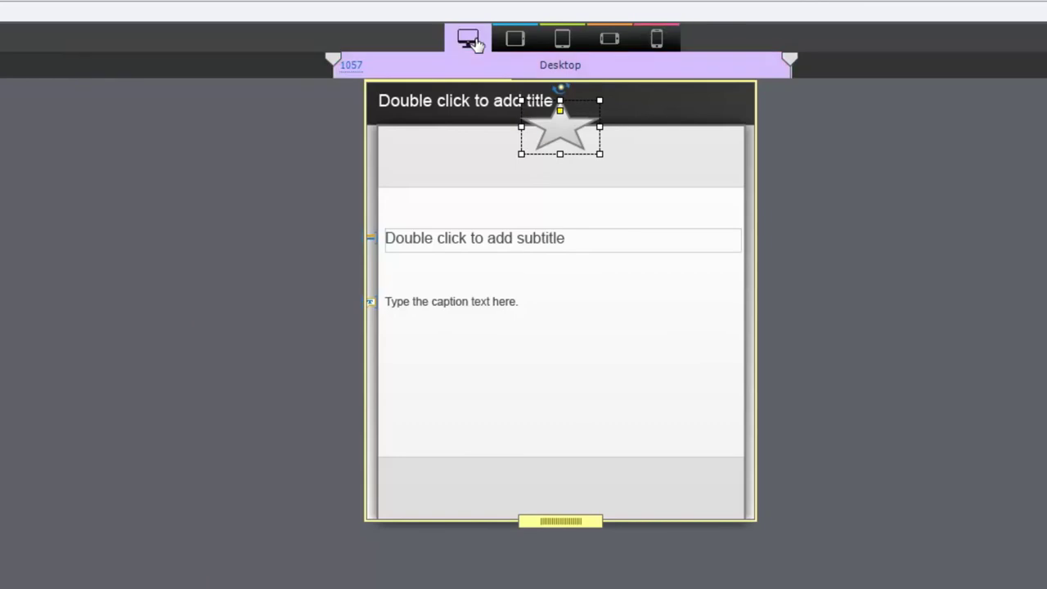